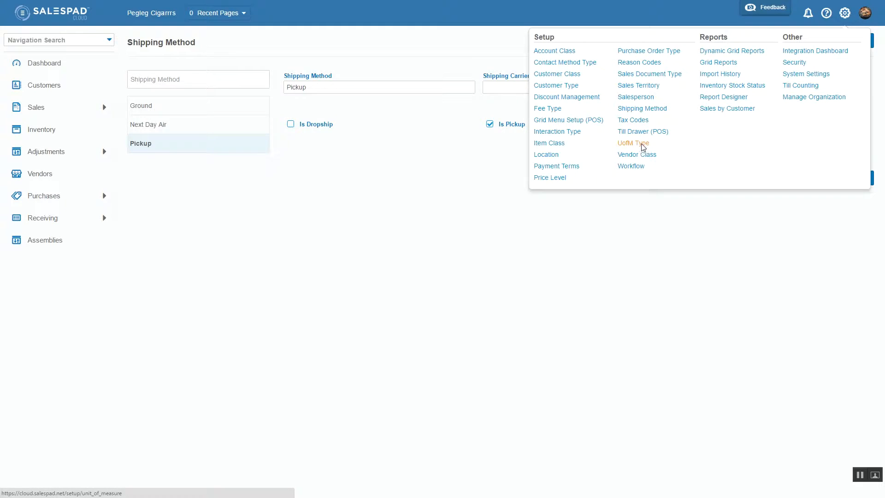
- Open the UofM Type setup and review the FLOUR, Hour, Ounce and TEST types with their units
{"action": "left_click", "coordinate": [642, 146]}
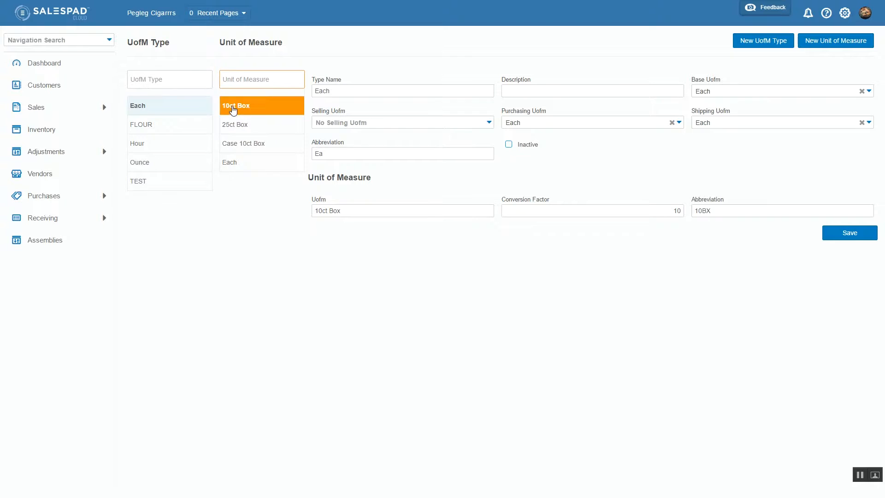
{"action": "left_click", "coordinate": [161, 128]}
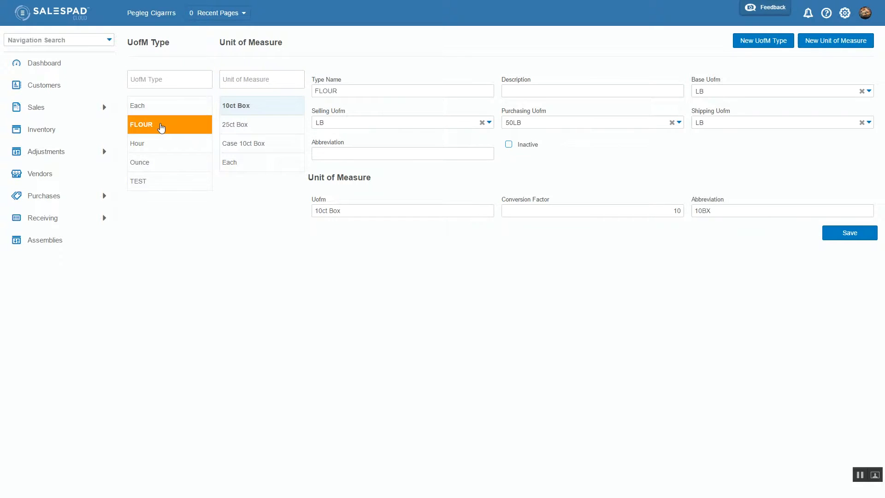
{"action": "left_click", "coordinate": [159, 143]}
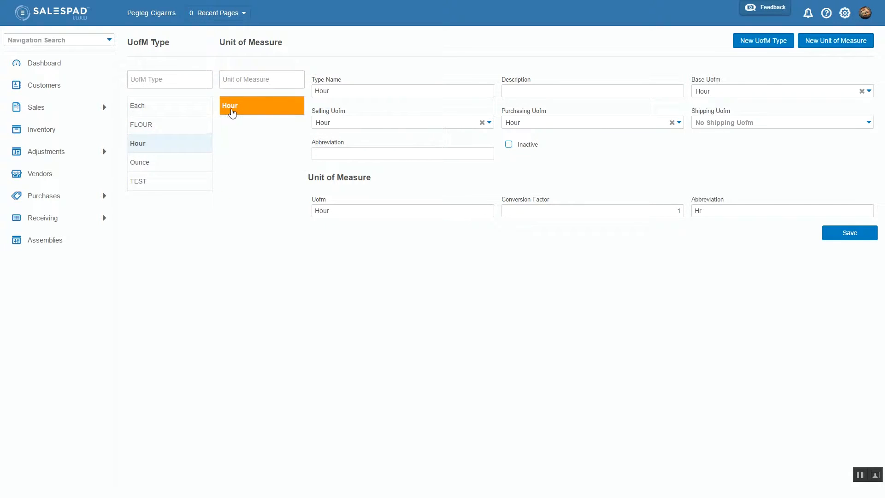
{"action": "left_click", "coordinate": [164, 162]}
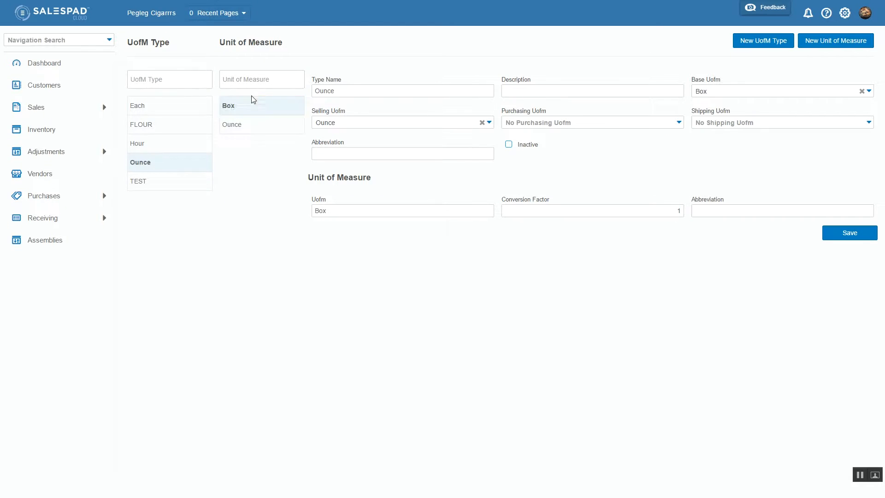
{"action": "left_click", "coordinate": [132, 185]}
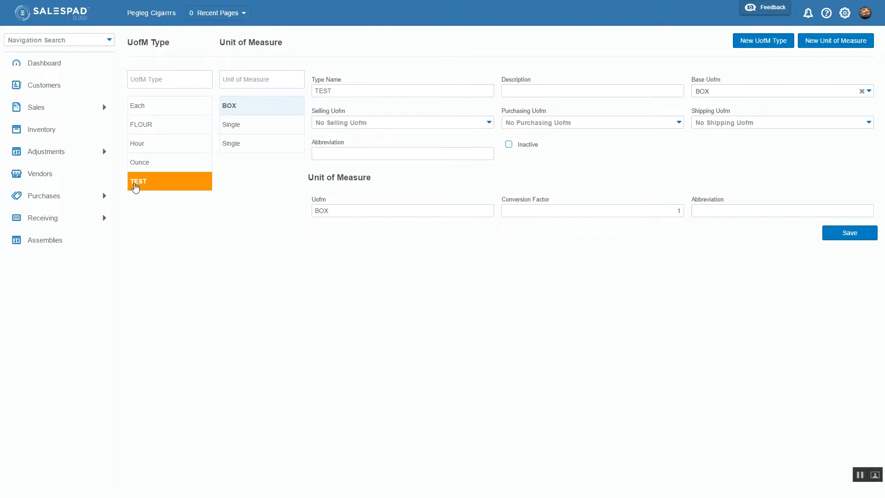
- Return to the Each type, show its Each unit, and choose Each as the type's Selling Uofm
{"action": "left_click", "coordinate": [157, 109]}
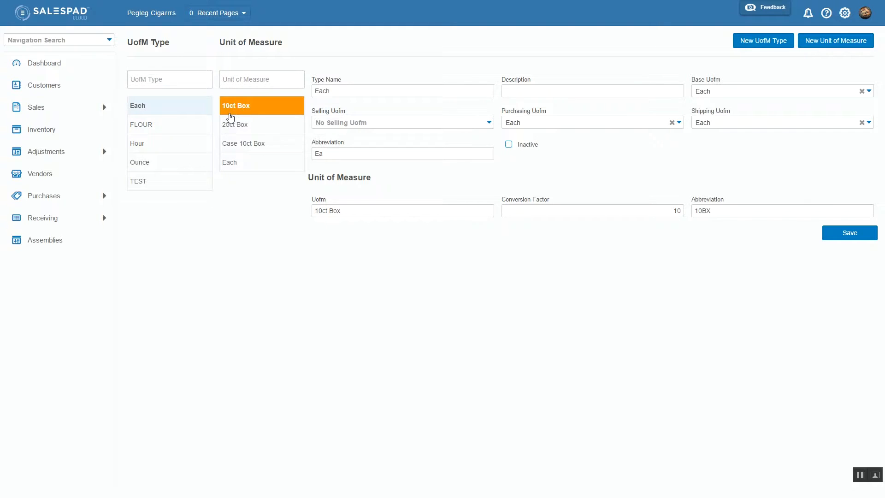
{"action": "left_click", "coordinate": [248, 166]}
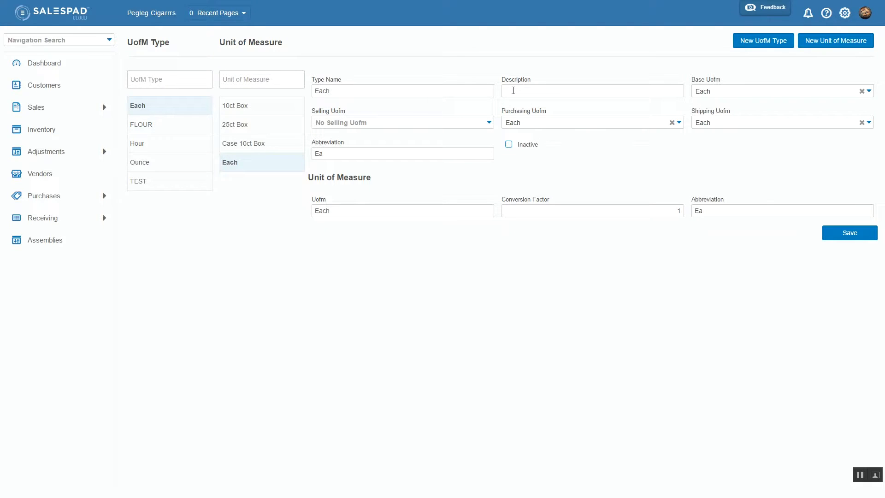
{"action": "left_click", "coordinate": [474, 123]}
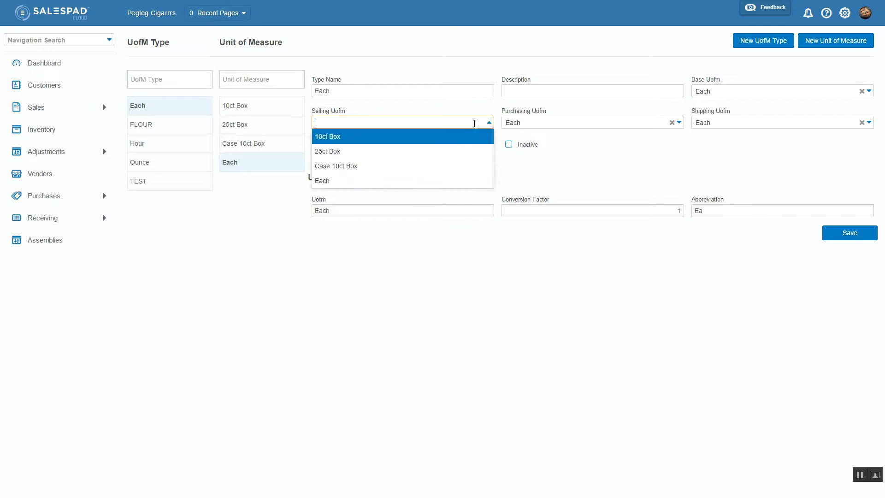
{"action": "left_click", "coordinate": [405, 183]}
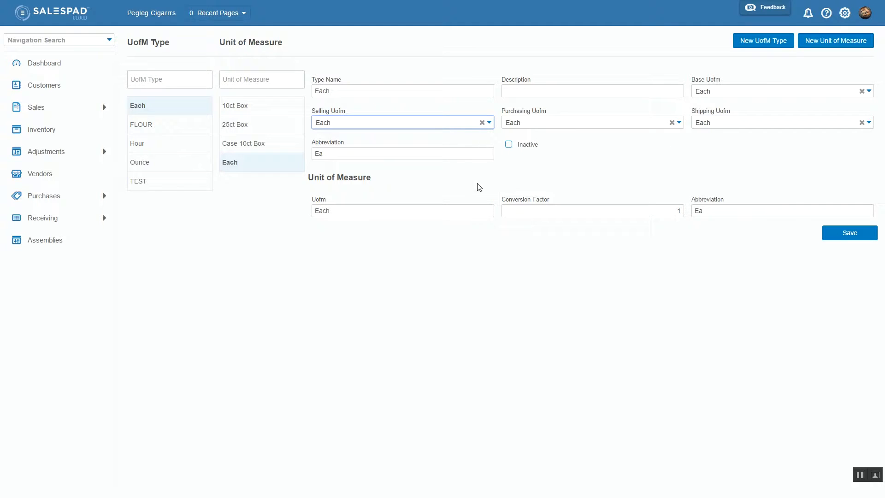
- Examine the abbreviations and conversion factors of the Each and 10ct Box units in the Each type
{"action": "left_click", "coordinate": [399, 158]}
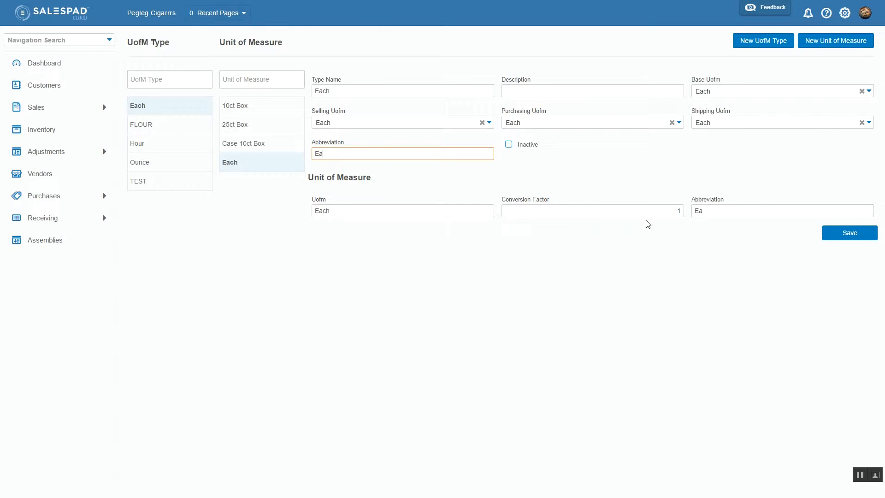
{"action": "left_click", "coordinate": [668, 209]}
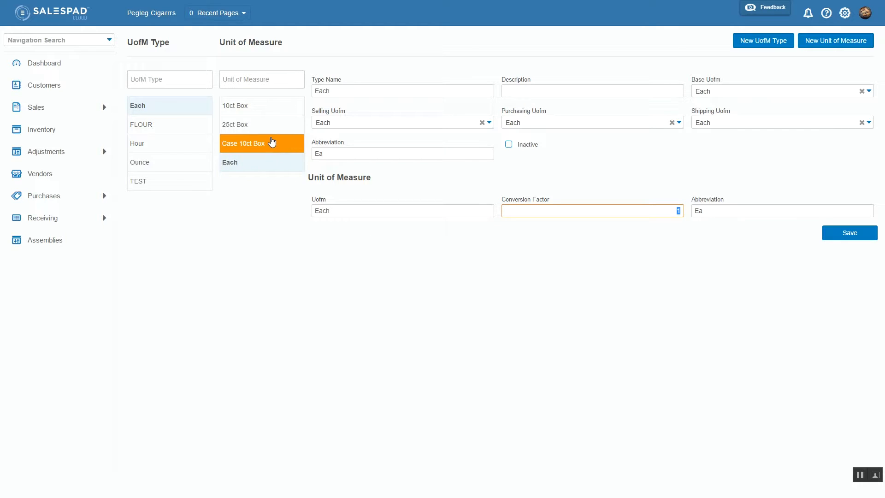
{"action": "left_click", "coordinate": [263, 107]}
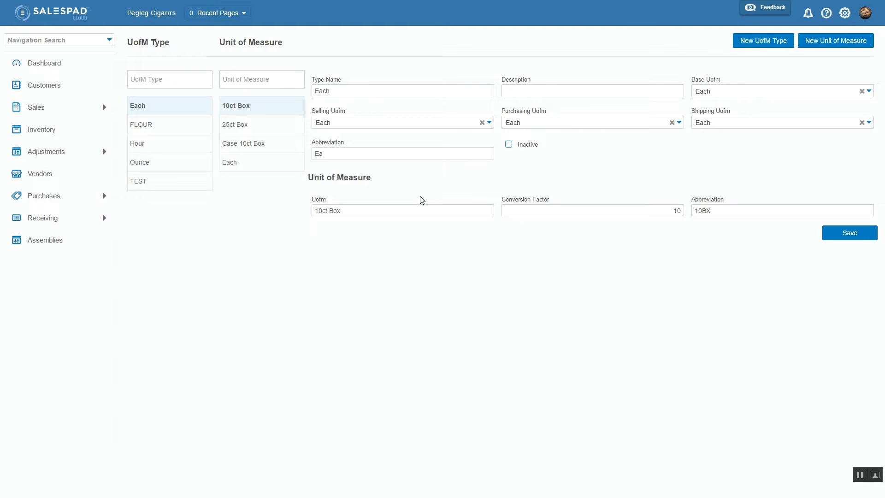
{"action": "left_click_drag", "start_coordinate": [346, 211], "coordinate": [293, 213]}
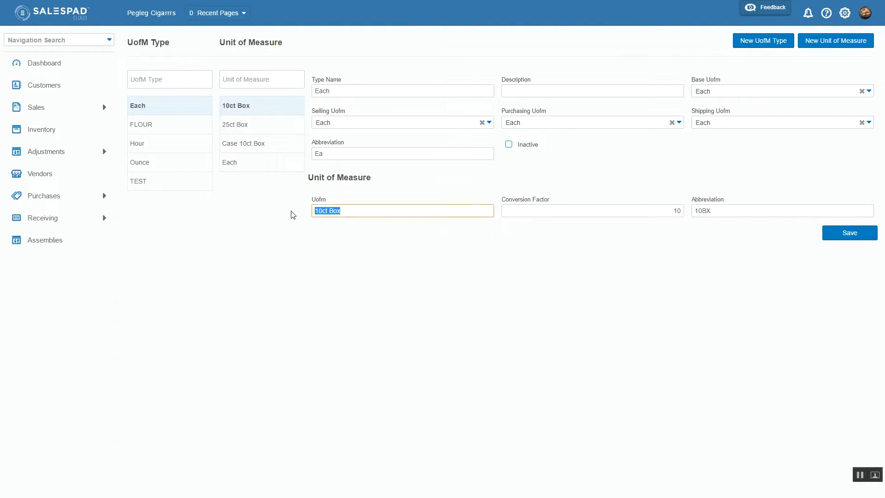
{"action": "left_click", "coordinate": [576, 210]}
{"action": "left_click", "coordinate": [722, 212]}
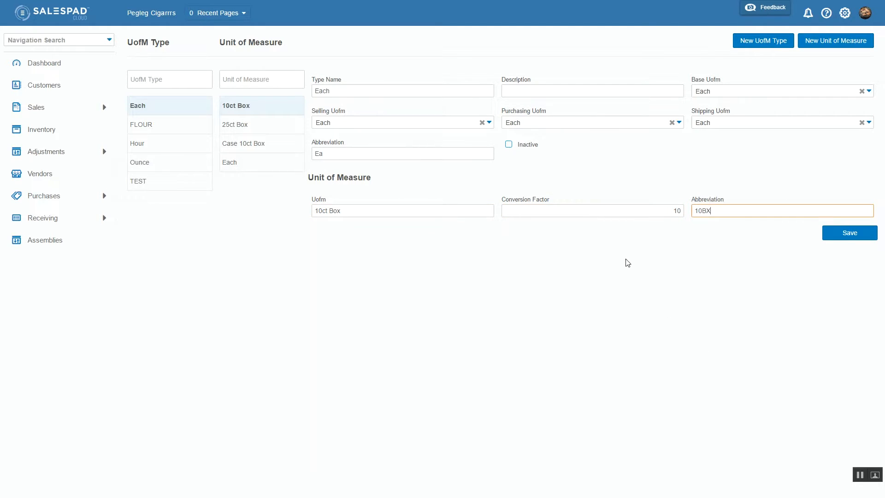
{"action": "left_click_drag", "start_coordinate": [503, 159], "coordinate": [442, 150]}
{"action": "left_click", "coordinate": [506, 159]}
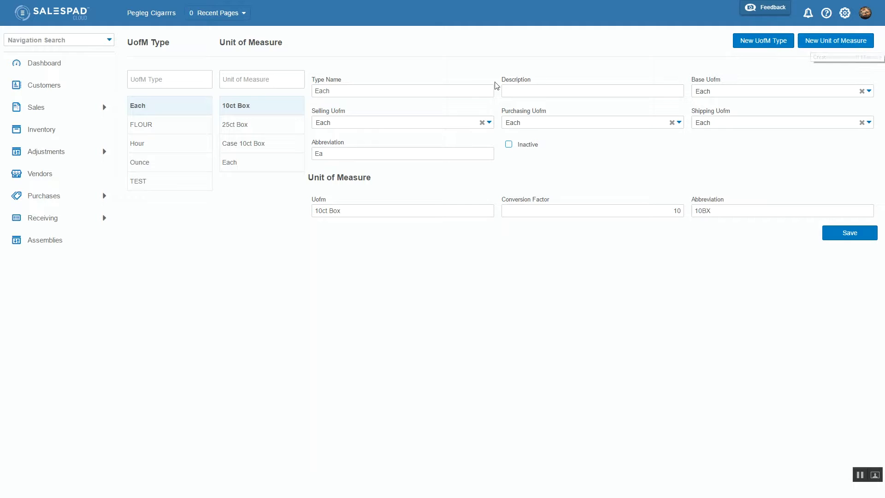
- Start a new unit of measure for the Each type and name it 30Ct Box
{"action": "left_click", "coordinate": [829, 45]}
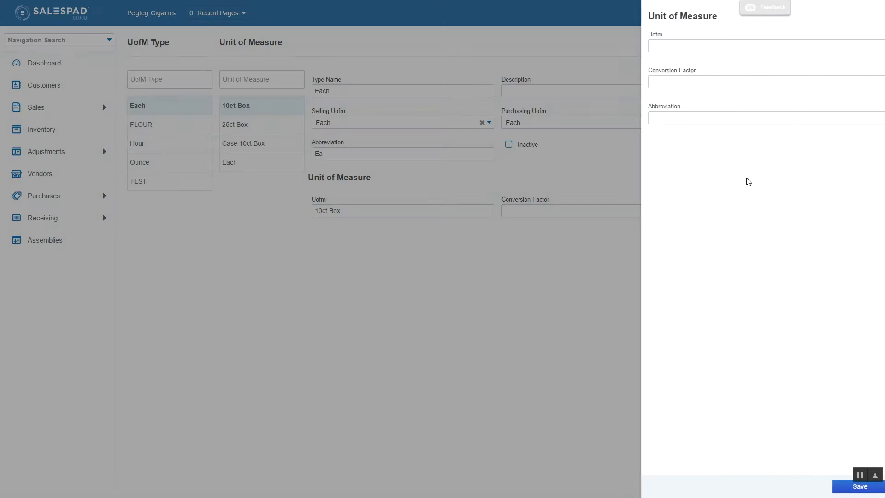
{"action": "left_click", "coordinate": [711, 49]}
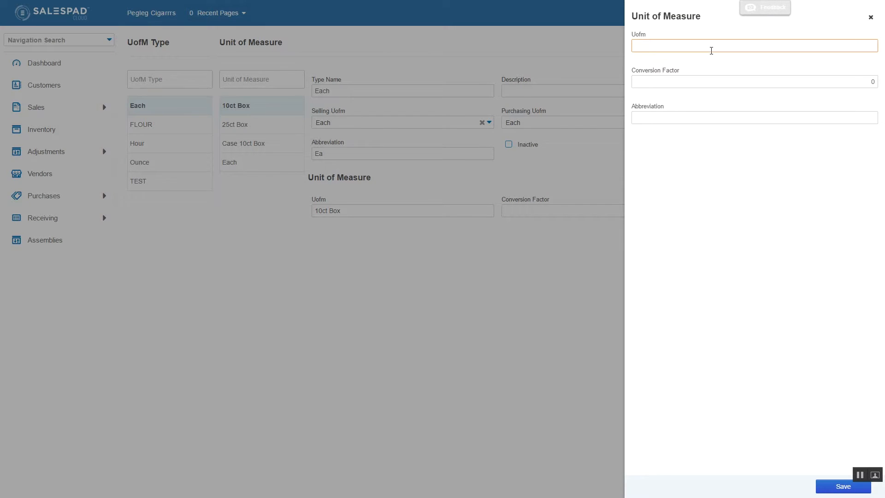
{"action": "type", "text": "P"}
{"action": "type", "text": "pa"}
{"action": "key", "text": "BackSpace"}
{"action": "key", "text": "BackSpace"}
{"action": "type", "text": "Pallet"}
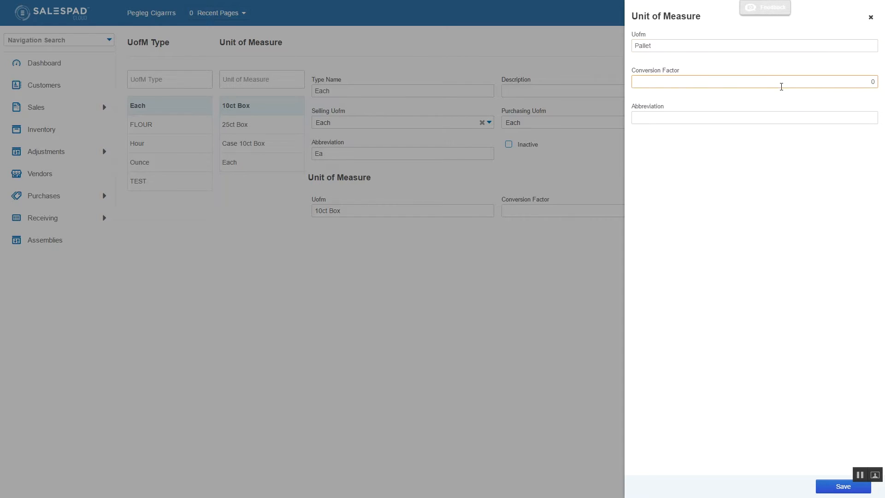
{"action": "left_click", "coordinate": [666, 46]}
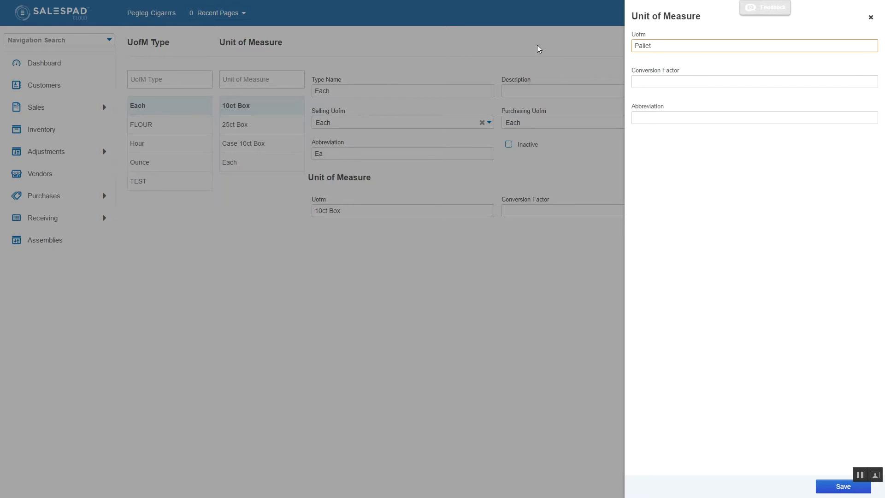
{"action": "key", "text": "BackSpace"}
{"action": "key", "text": "BackSpace"}
{"action": "type", "text": "30Ct Box"}
- Give the new unit a conversion factor of 30 and the abbreviation 30ct, and save it
{"action": "left_click", "coordinate": [699, 84]}
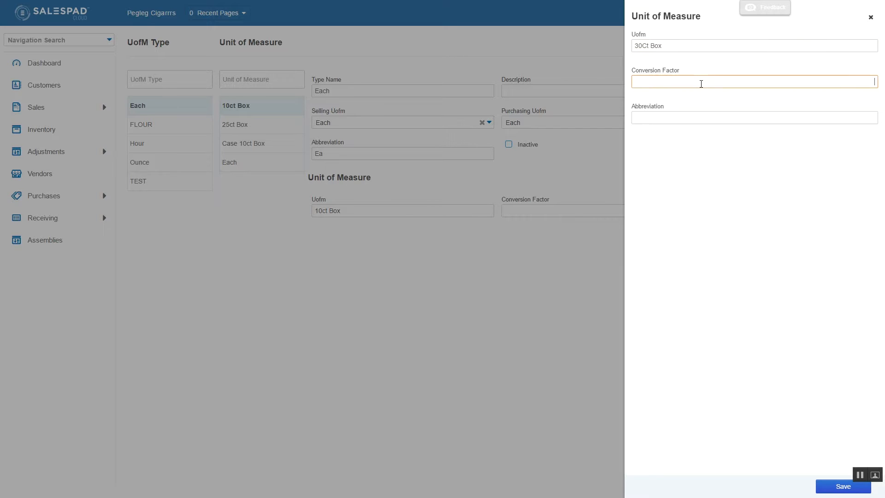
{"action": "type", "text": "30"}
{"action": "left_click", "coordinate": [743, 116]}
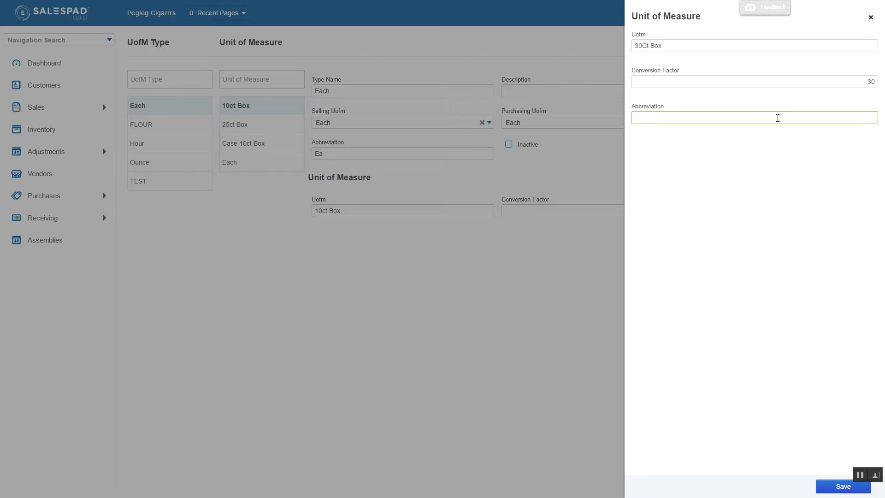
{"action": "type", "text": "30ct"}
{"action": "left_click", "coordinate": [831, 486]}
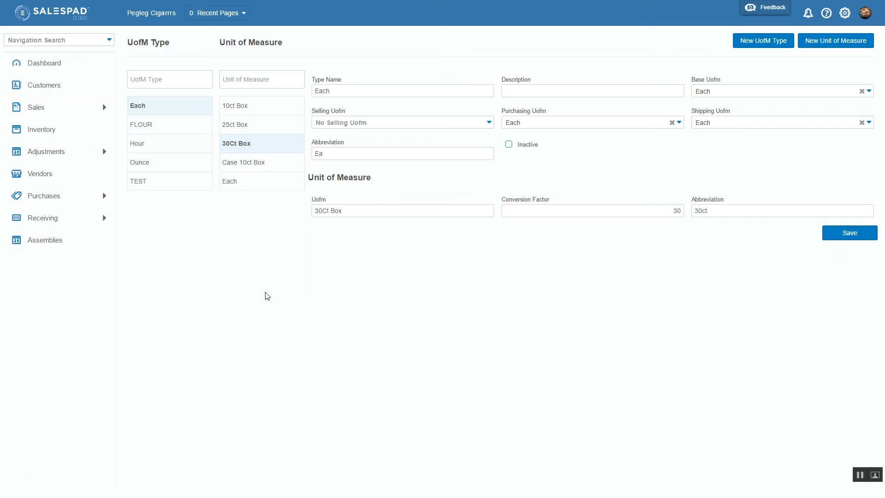
- Review the conversion factors of the Oz and LB units in the FLOUR type
{"action": "left_click", "coordinate": [160, 133]}
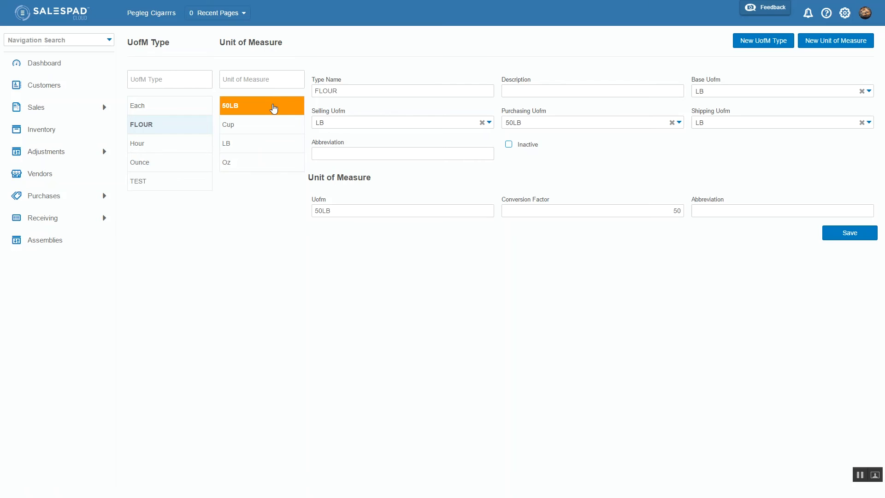
{"action": "left_click", "coordinate": [285, 164]}
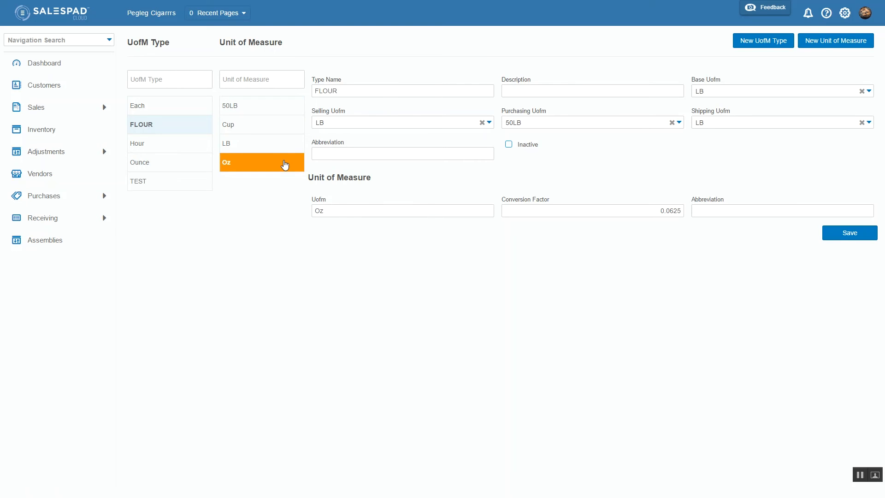
{"action": "left_click", "coordinate": [622, 207]}
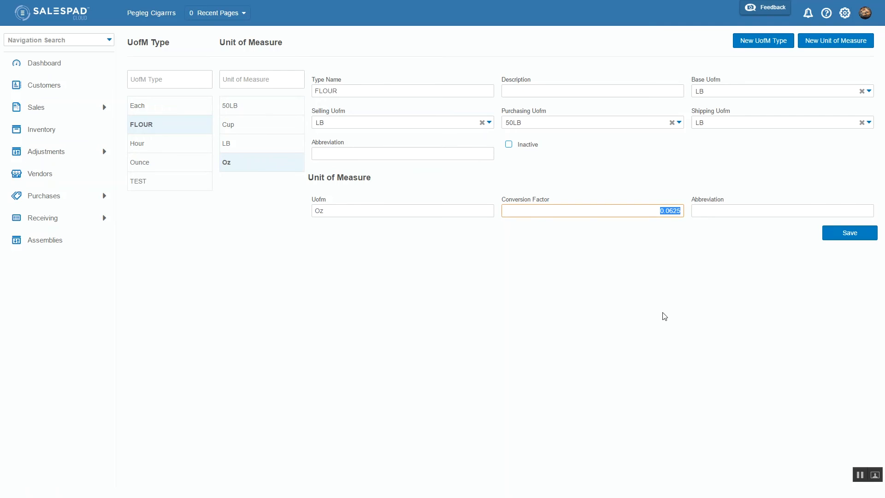
{"action": "left_click", "coordinate": [262, 143]}
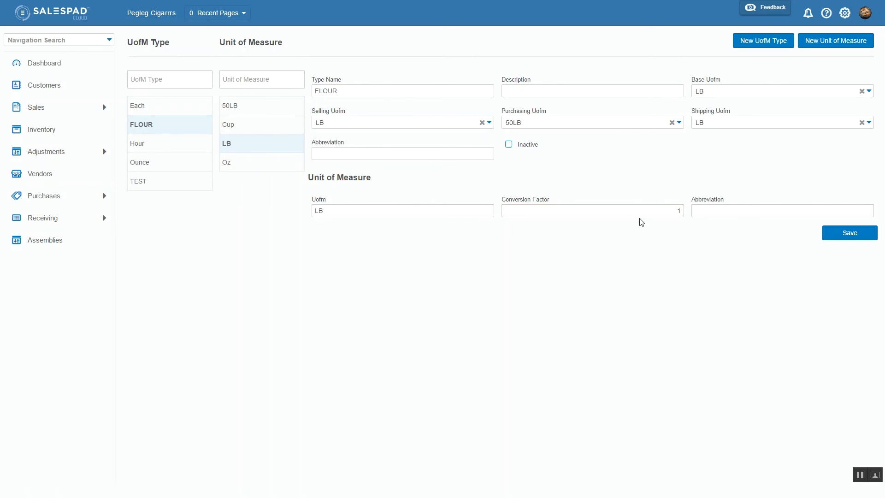